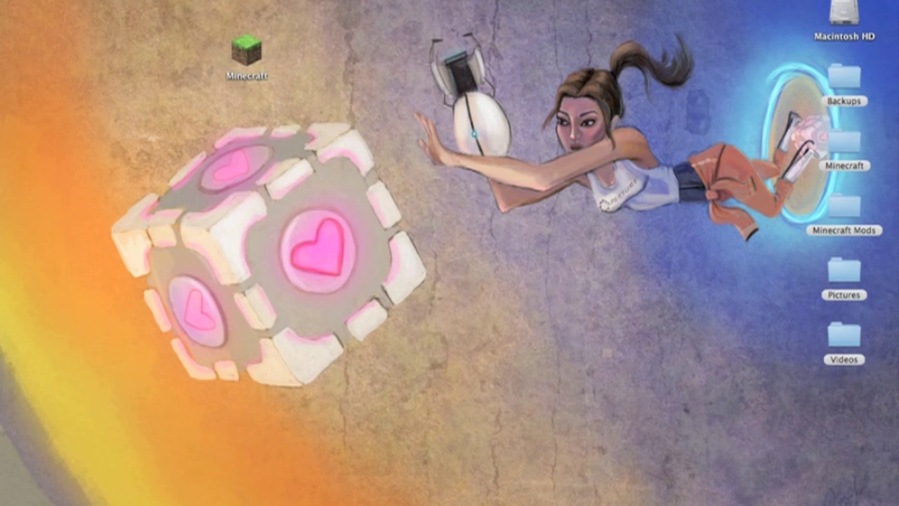
- Show the package contents of the desktop Minecraft application and open Info.plist from its Contents folder
right_click(260, 50)
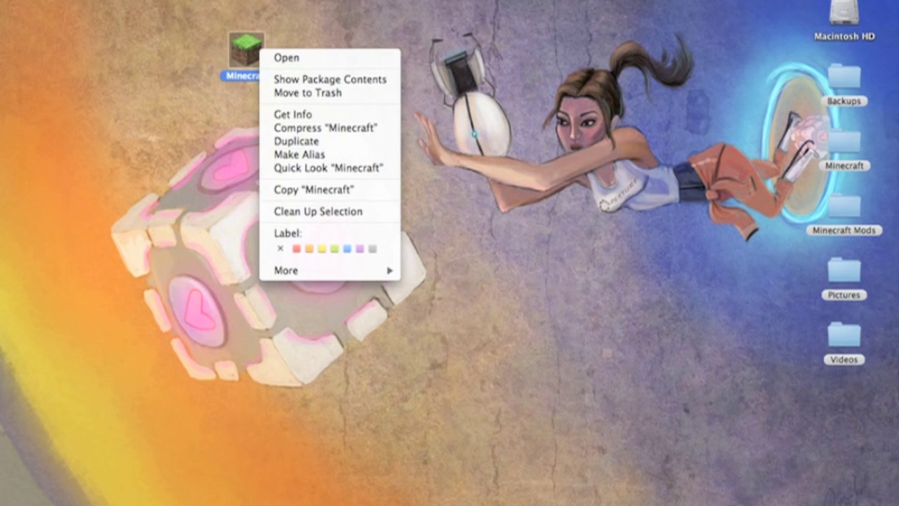
click(330, 80)
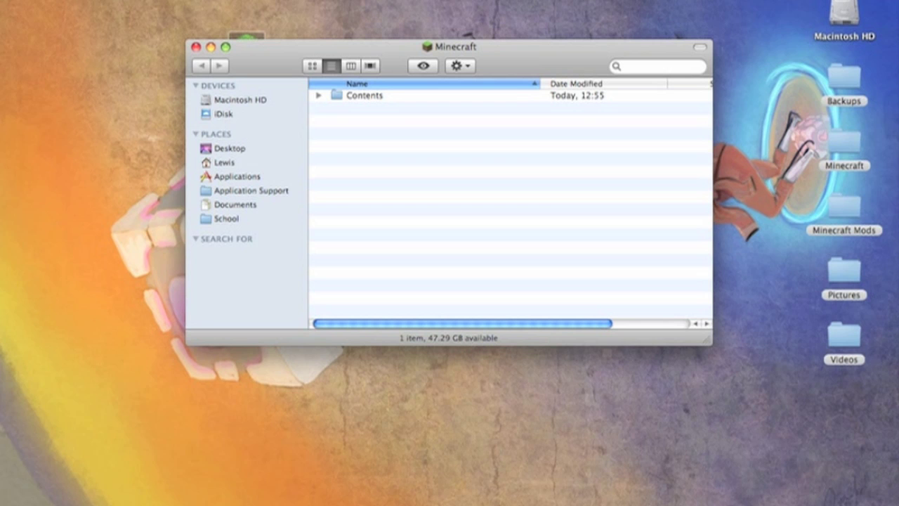
click(364, 95)
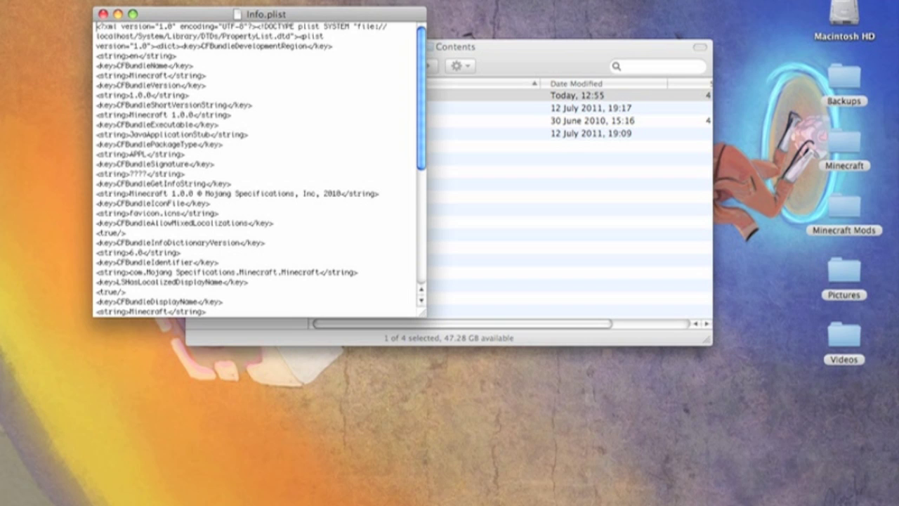
drag(492, 47, 441, 128)
drag(656, 422, 827, 403)
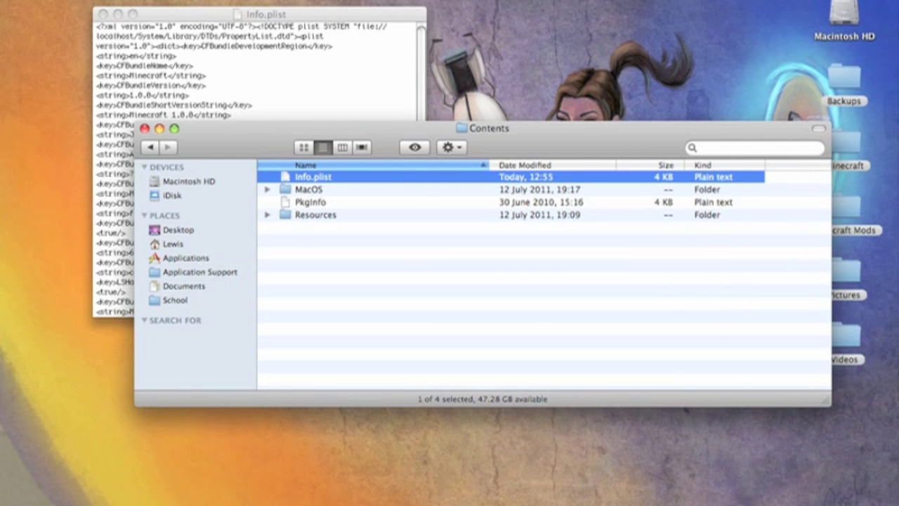
key(super+Tab)
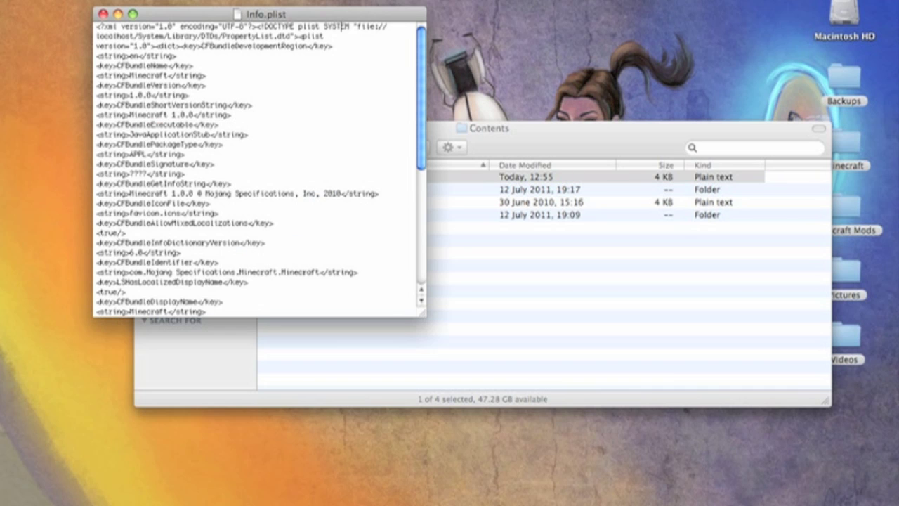
drag(341, 19, 478, 61)
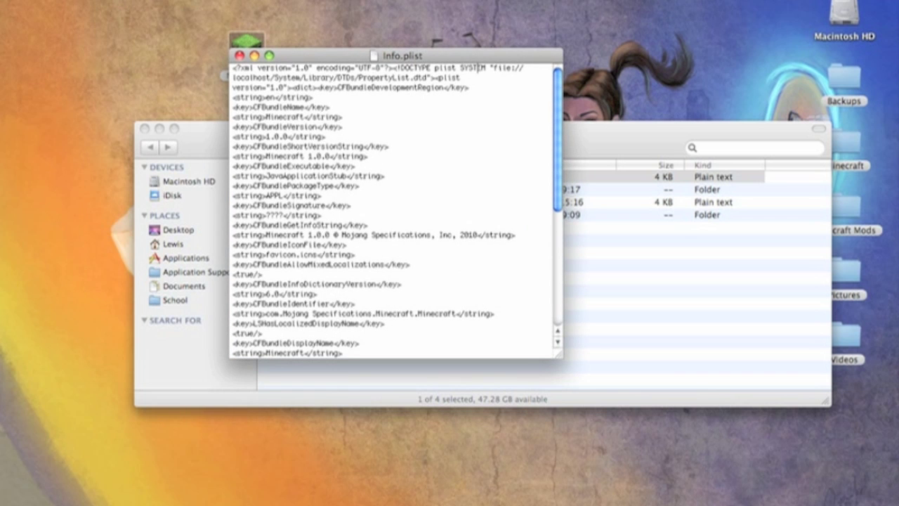
- Set the JVMVersion string in Info.plist to 1.6+, save the file, and close the editor and the Contents window
scroll(481, 68, down, 10)
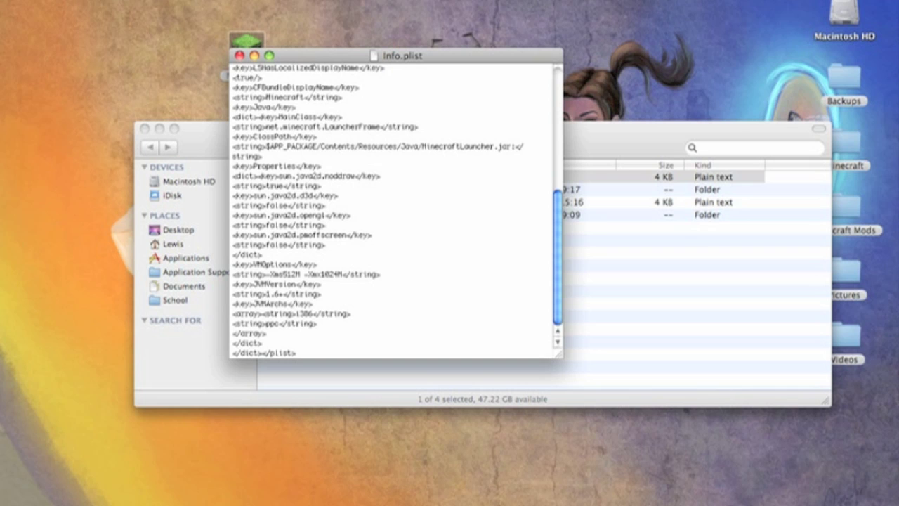
key(Right)
key(BackSpace)
key(BackSpace)
text(5)
key(BackSpace)
text(6+)
key(super+s)
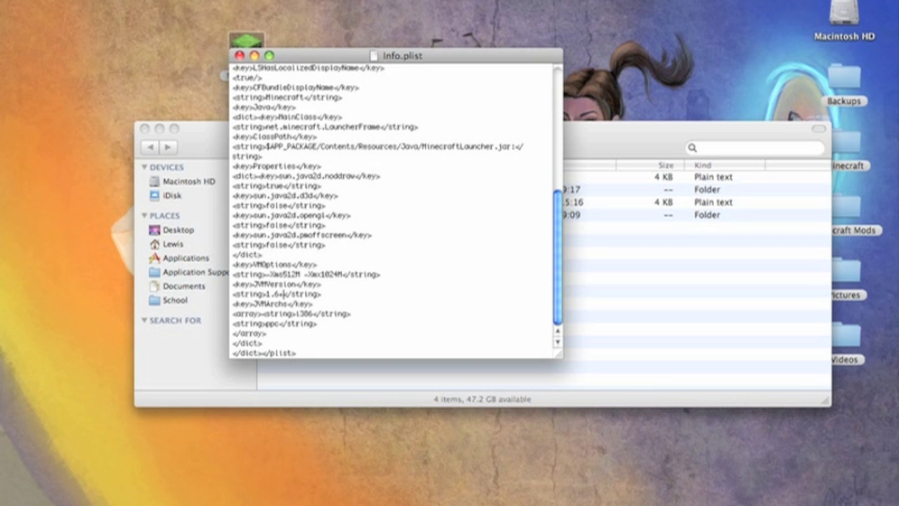
key(super+q)
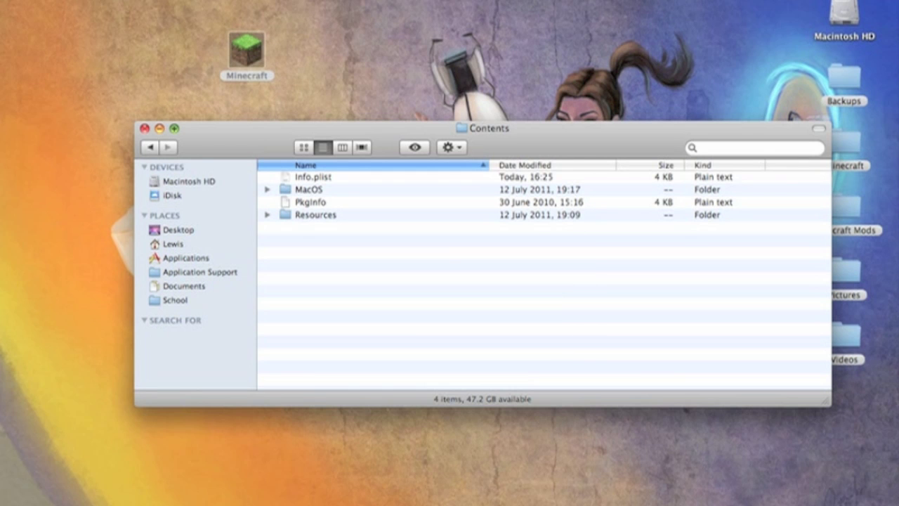
click(144, 128)
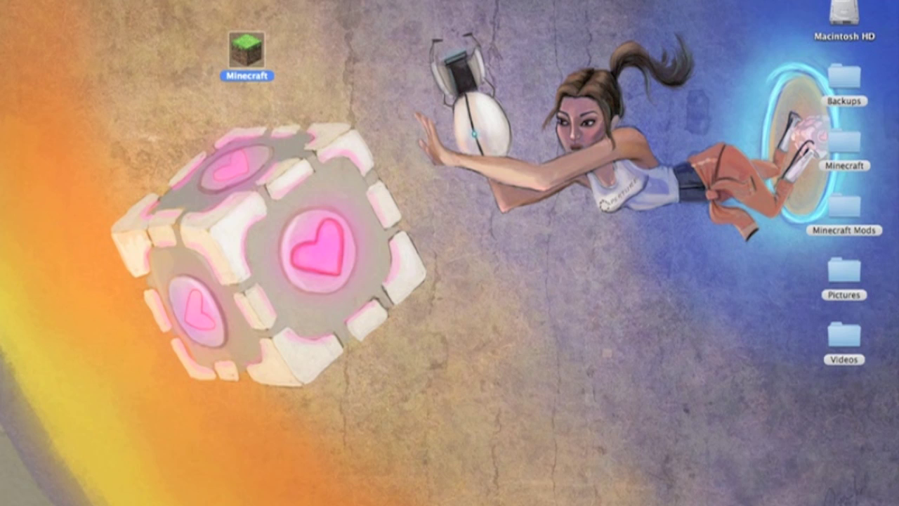
key(Escape)
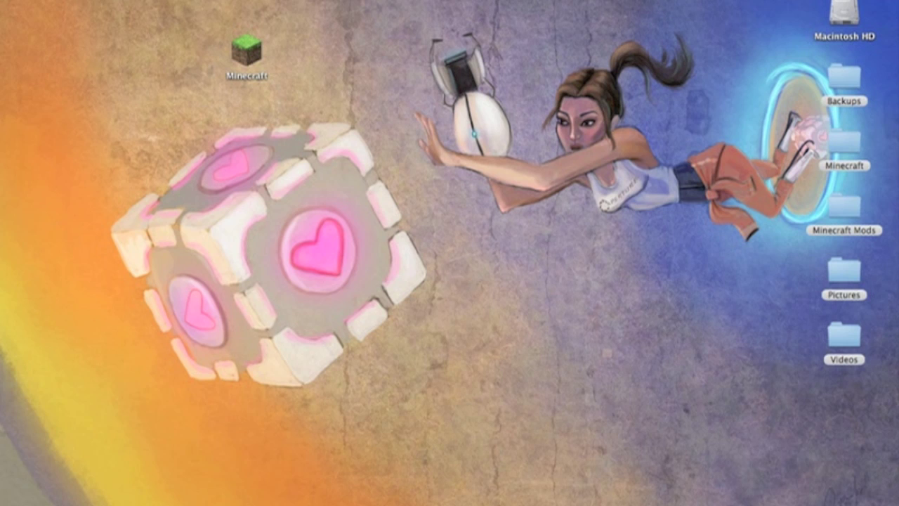
- Open the System/Library/Frameworks folder on Macintosh HD
double_click(844, 15)
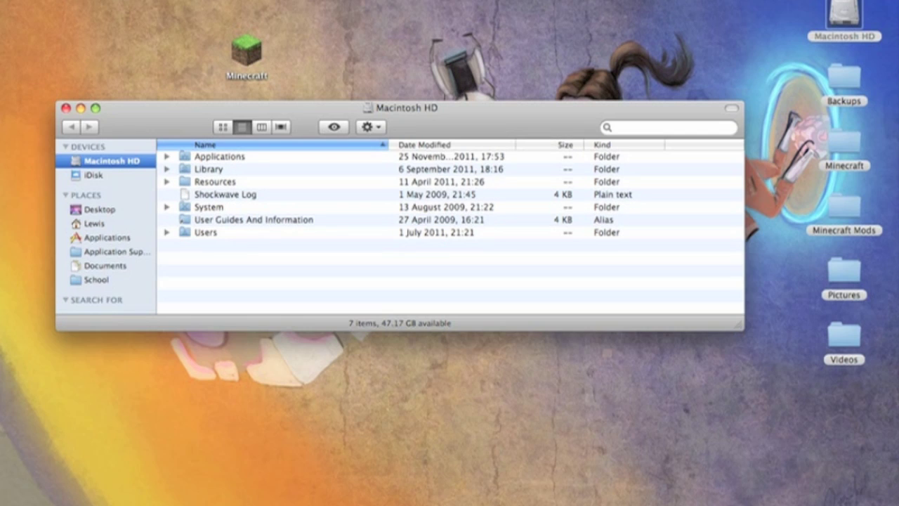
drag(739, 325, 695, 363)
drag(379, 108, 432, 142)
double_click(260, 242)
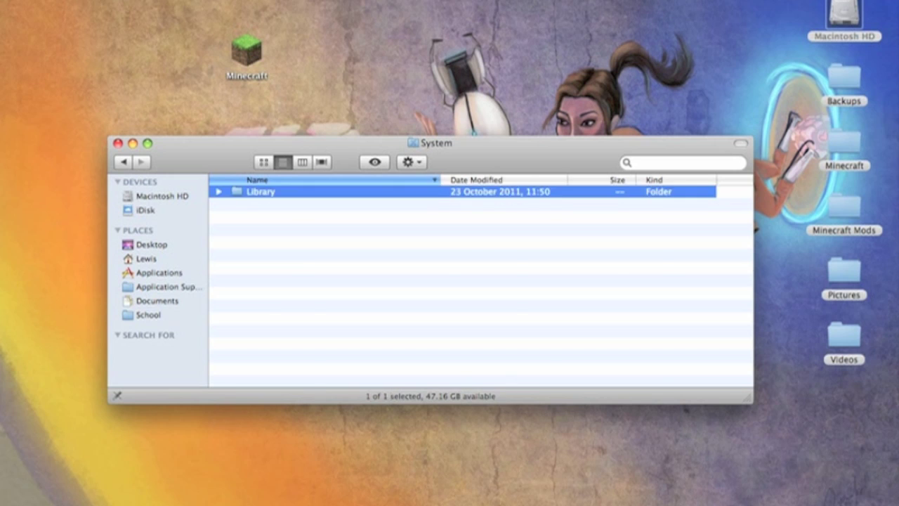
double_click(261, 191)
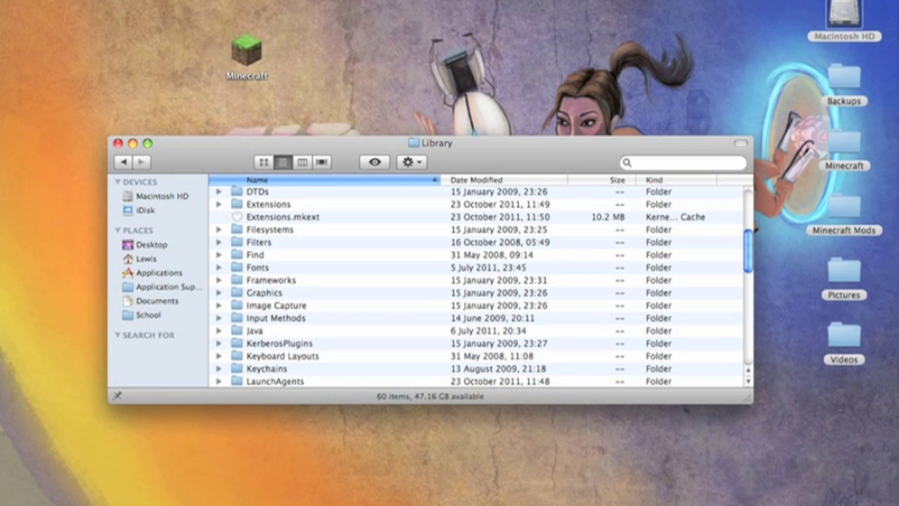
scroll(478, 285, up, 4)
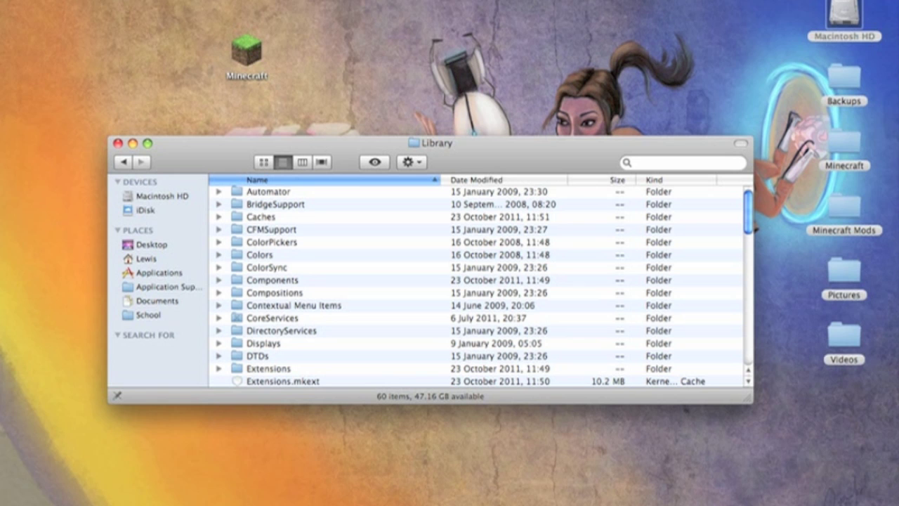
scroll(478, 286, down, 5)
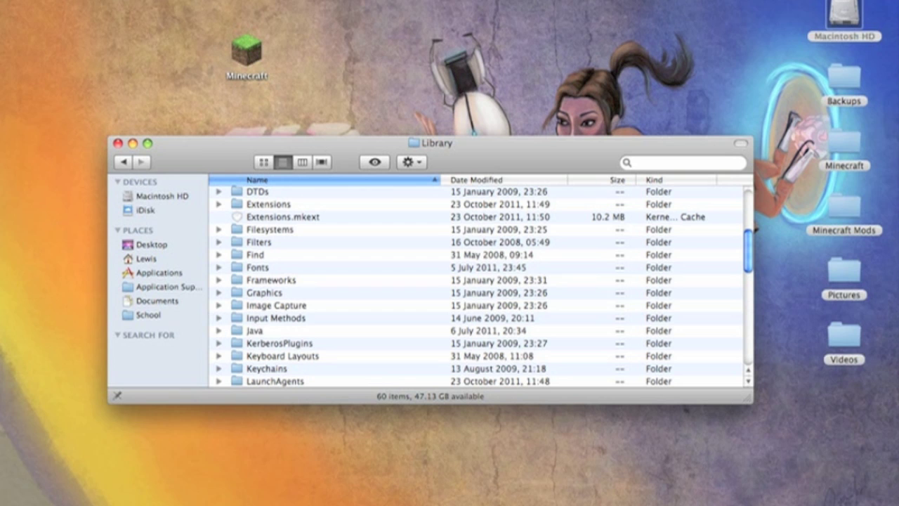
double_click(271, 280)
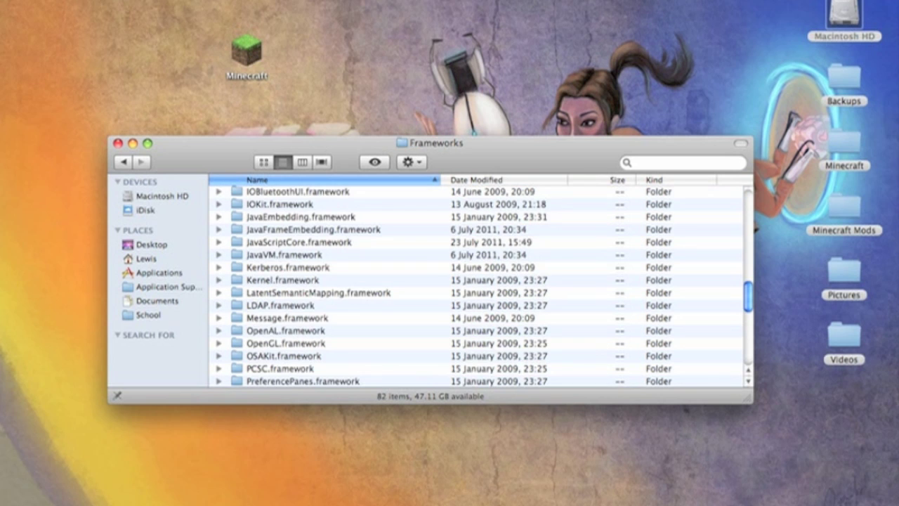
- Find and open the JavaVM.framework folder inside Frameworks
scroll(477, 286, up, 15)
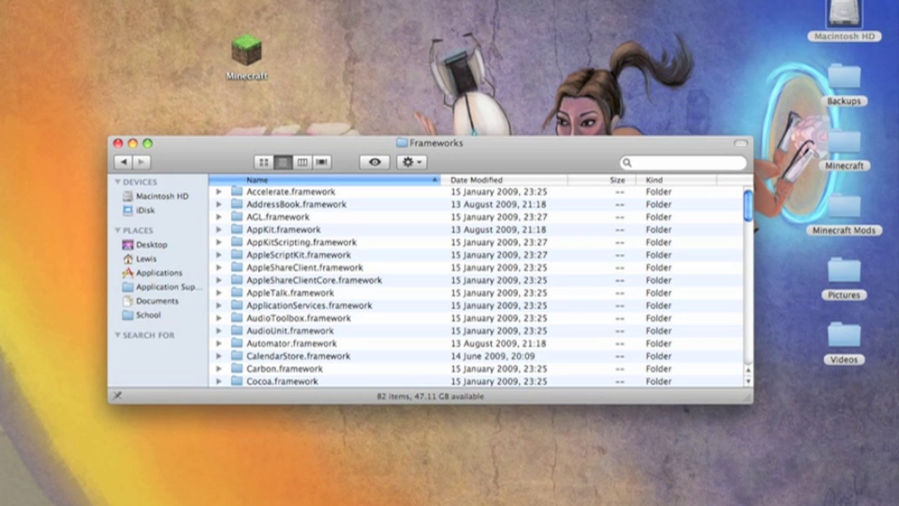
scroll(477, 285, down, 6)
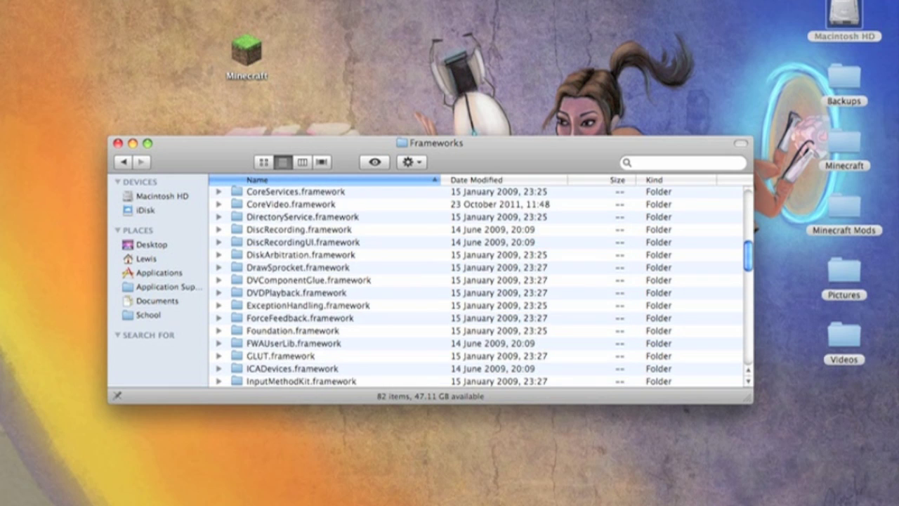
scroll(478, 286, down, 5)
scroll(477, 286, down, 1)
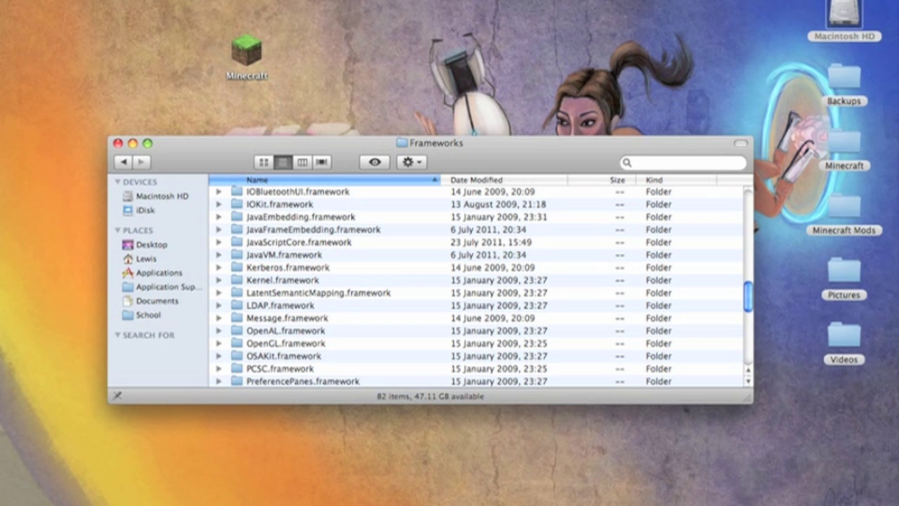
click(284, 254)
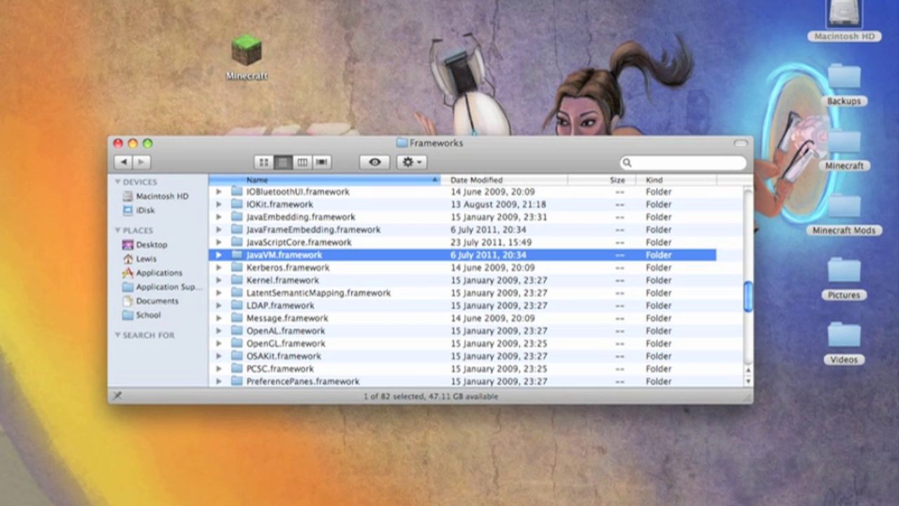
key(super+o)
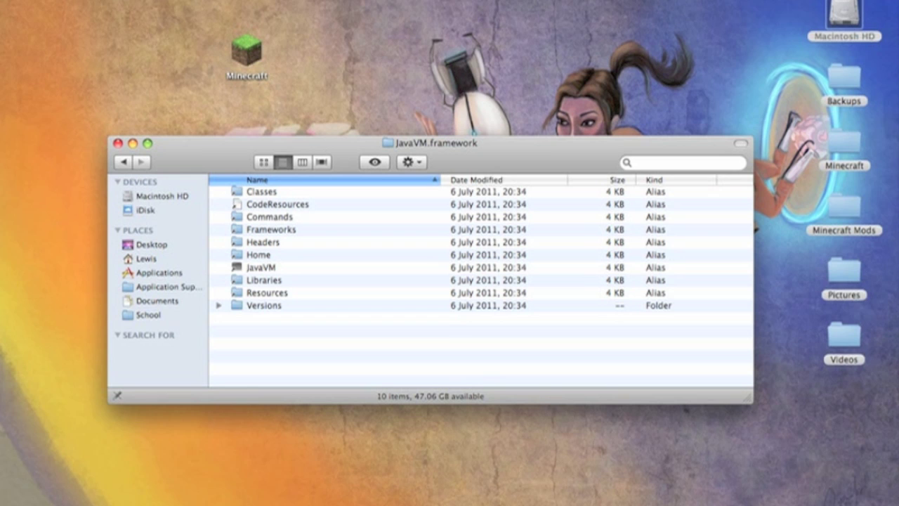
- Open the MacOS folder inside the Resources folder of JavaVM.framework
double_click(267, 293)
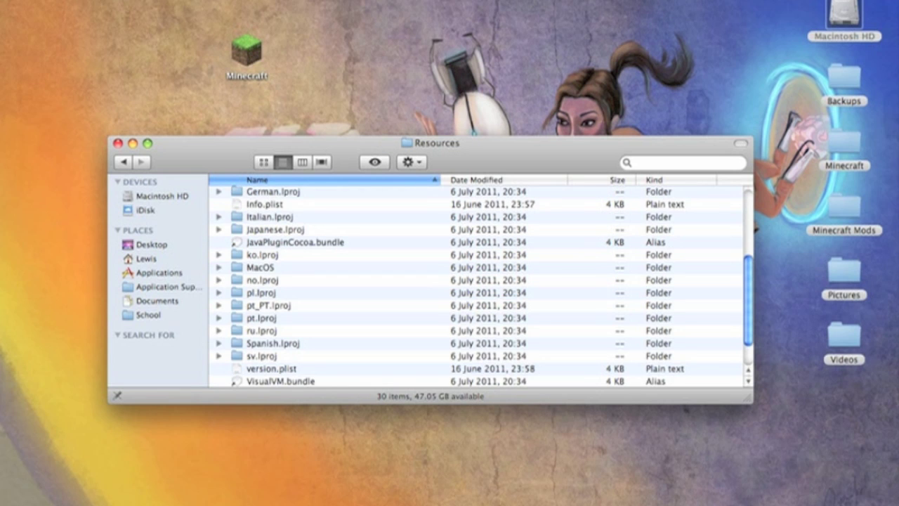
scroll(478, 281, up, 4)
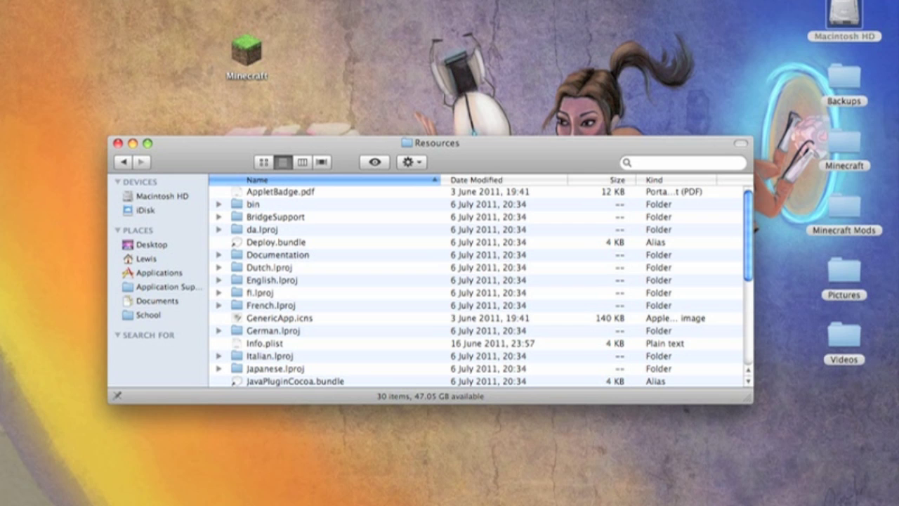
scroll(478, 281, down, 6)
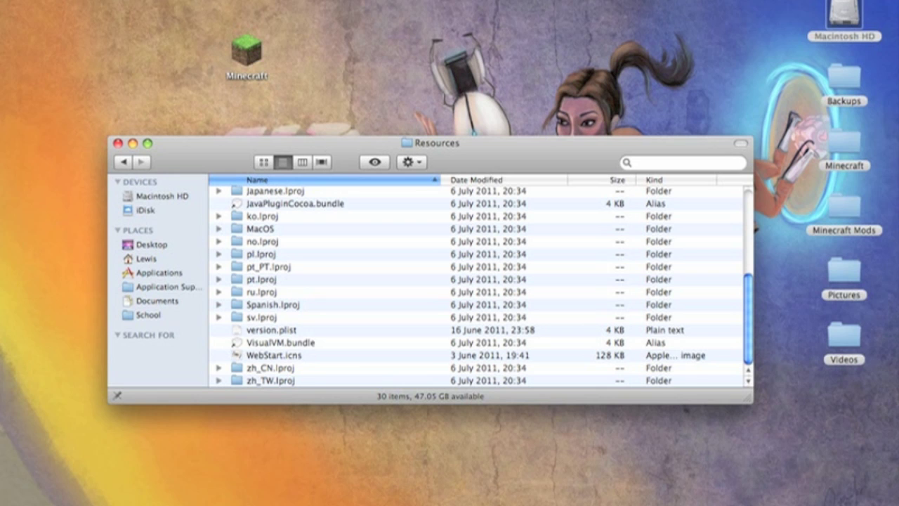
click(260, 228)
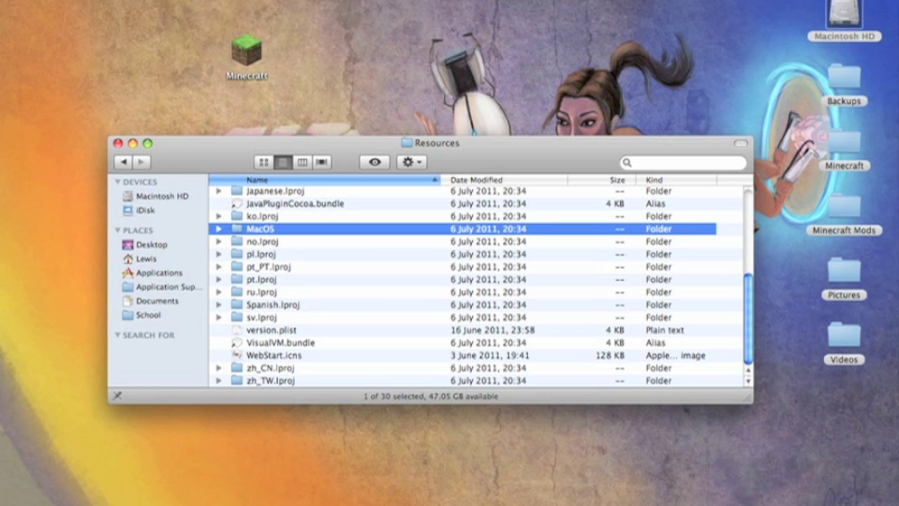
key(super+Down)
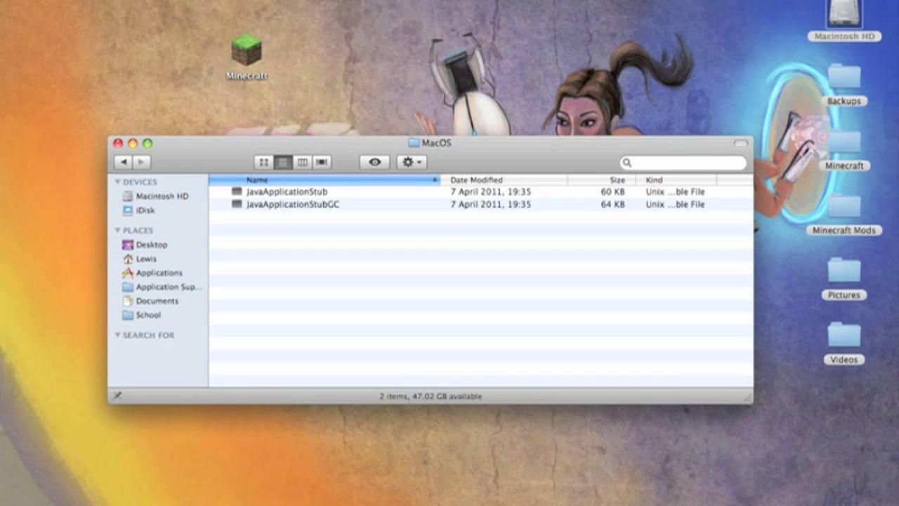
- Copy the JavaApplicationStub file from the MacOS folder and close the folder window
click(286, 191)
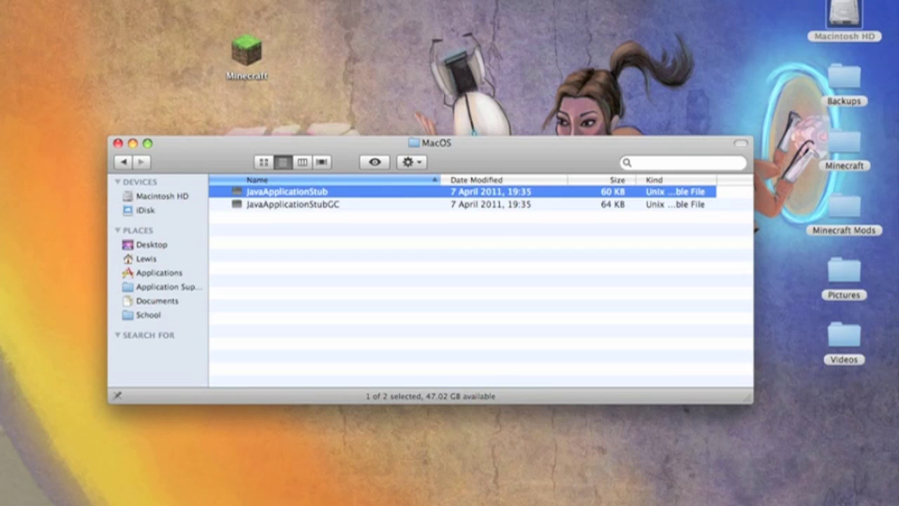
right_click(313, 191)
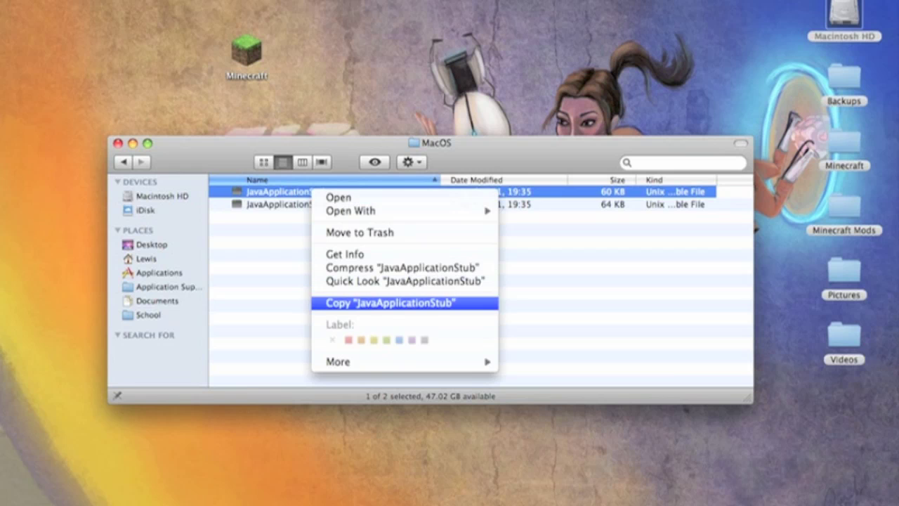
click(391, 303)
click(391, 303)
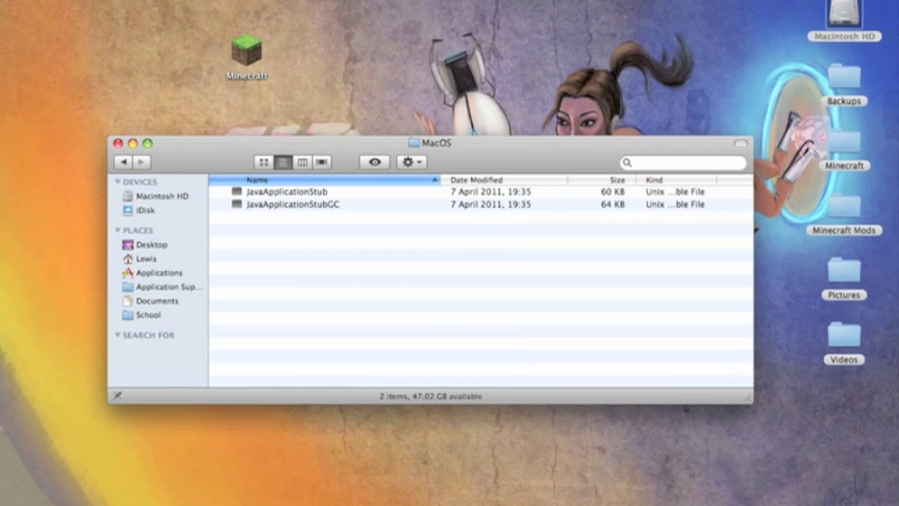
key(super+w)
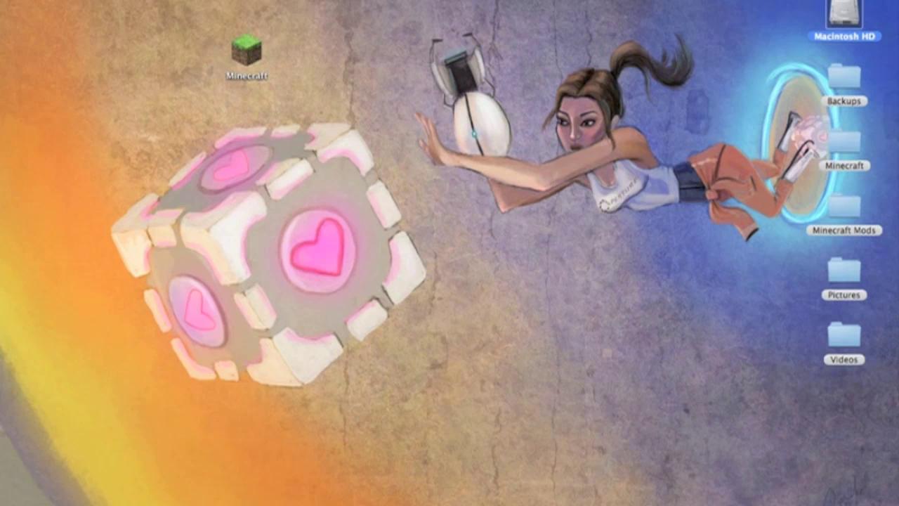
key(Escape)
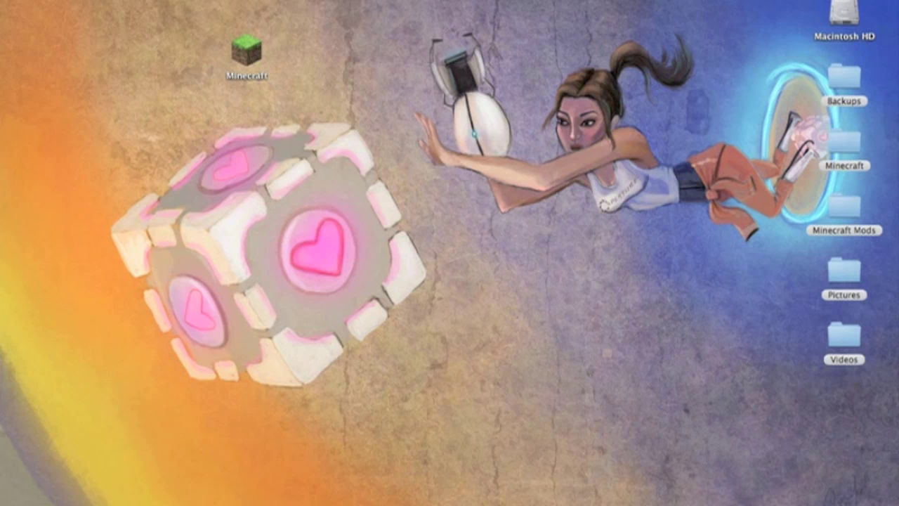
- Show the package contents of the desktop Minecraft application again and open its Contents folder
right_click(253, 57)
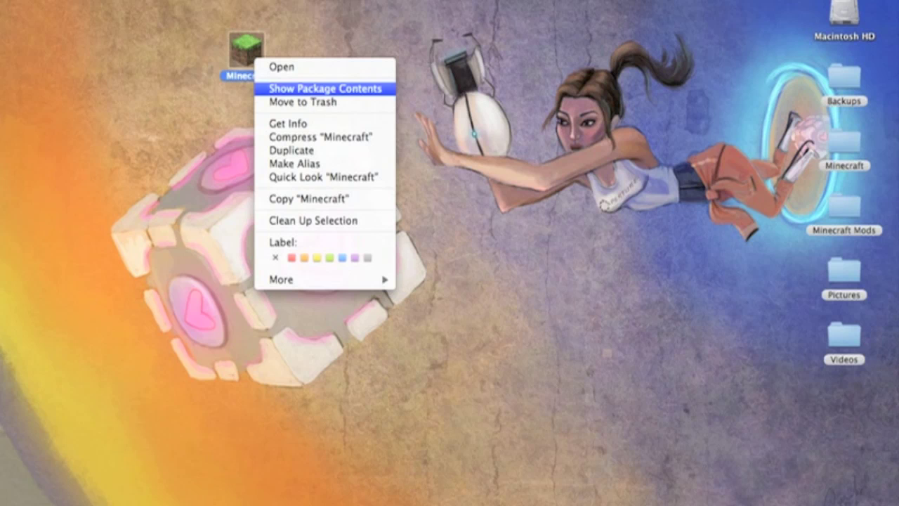
click(309, 88)
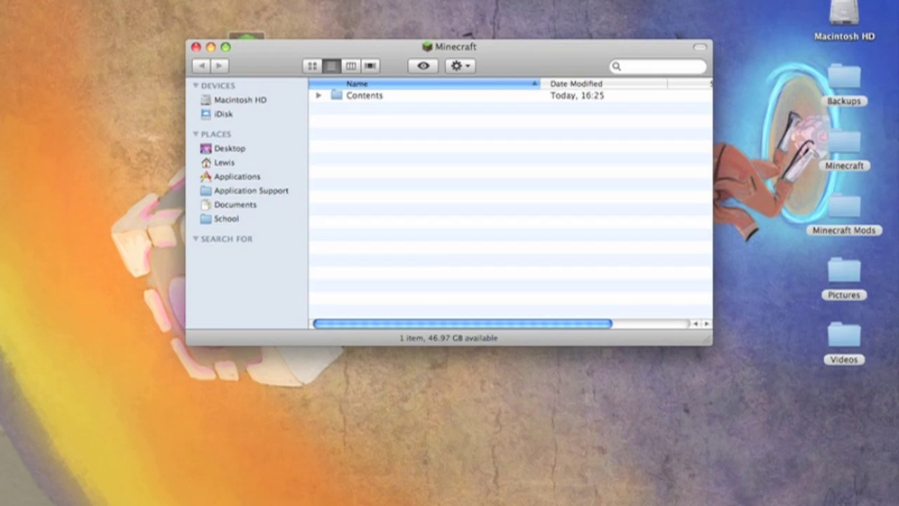
drag(706, 338, 828, 299)
drag(510, 47, 418, 184)
double_click(273, 232)
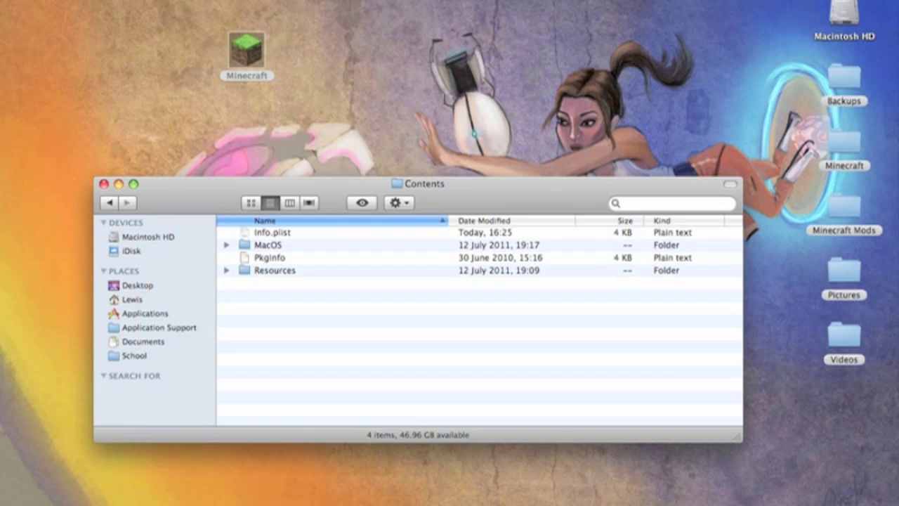
- Paste the copied JavaApplicationStub into the package's MacOS folder, replacing the existing file, and close the folder window
click(268, 245)
double_click(268, 245)
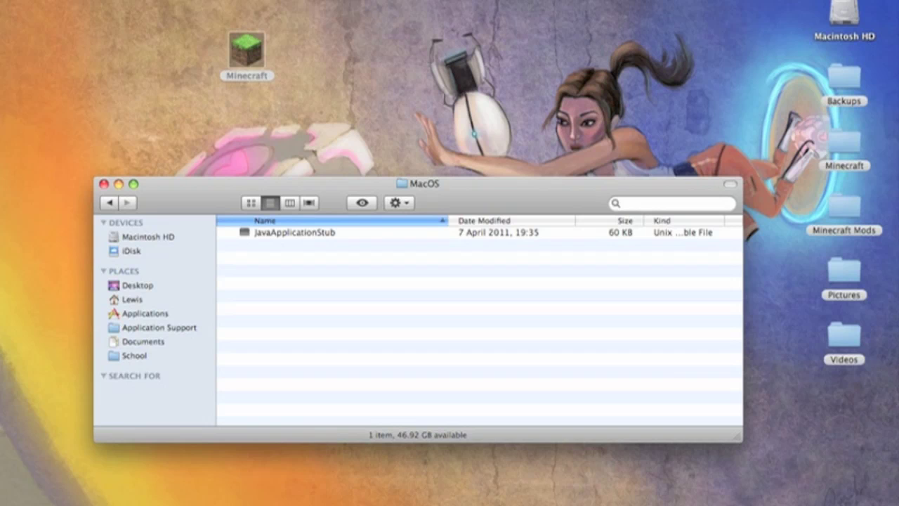
click(399, 203)
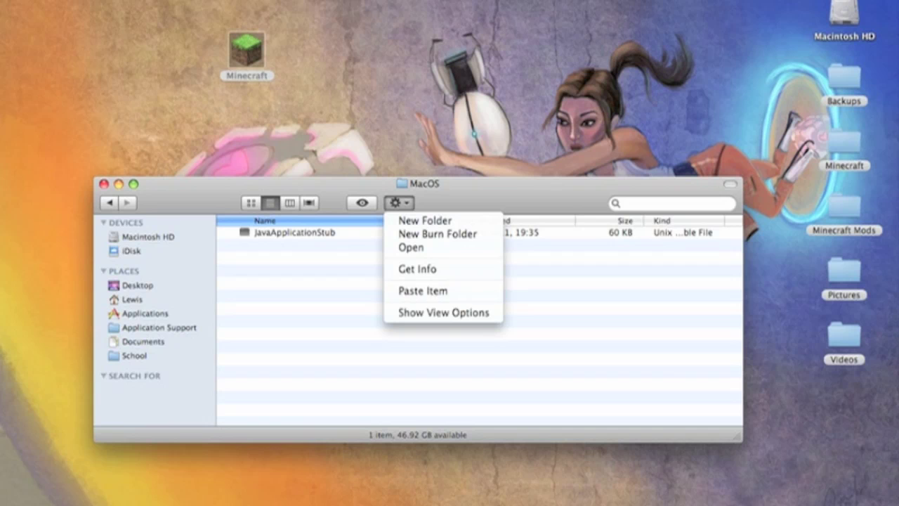
click(422, 291)
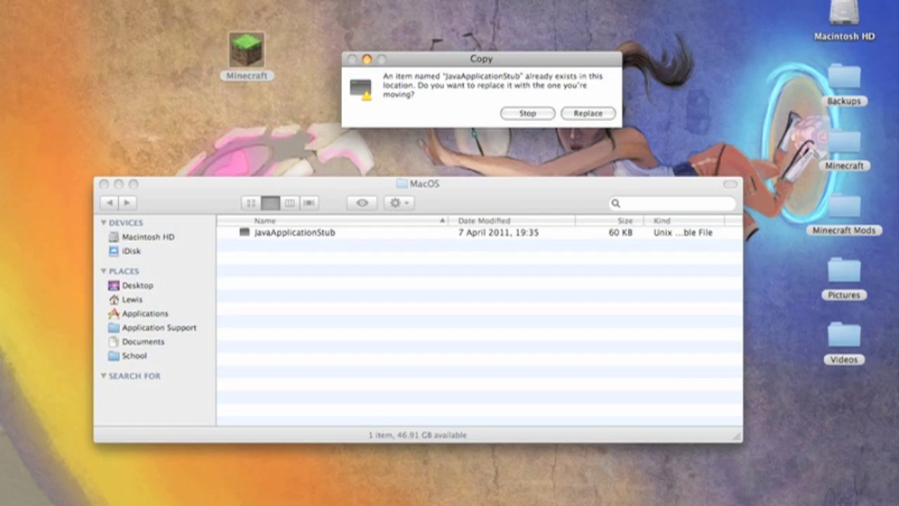
click(587, 113)
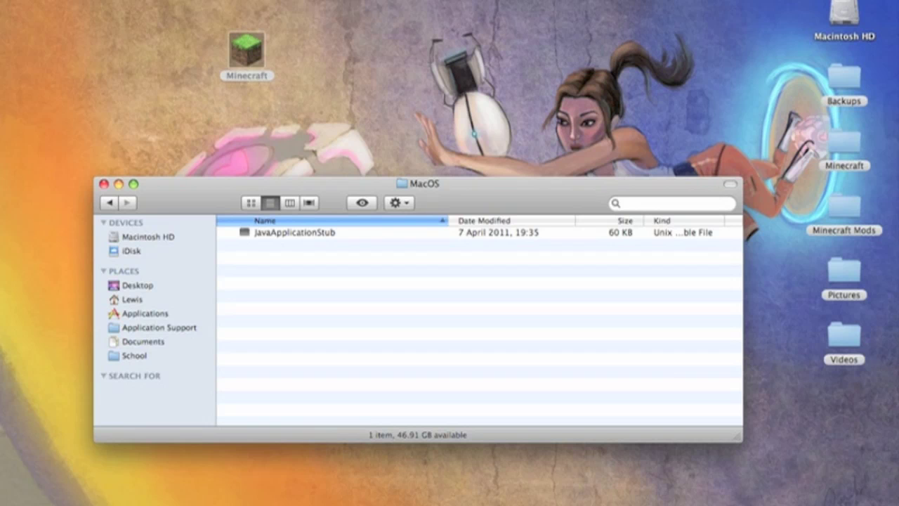
key(super+w)
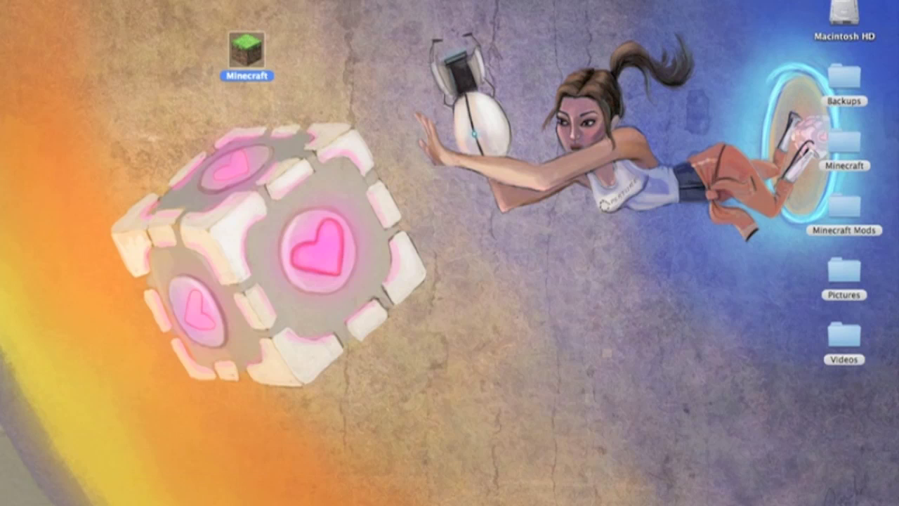
key(Escape)
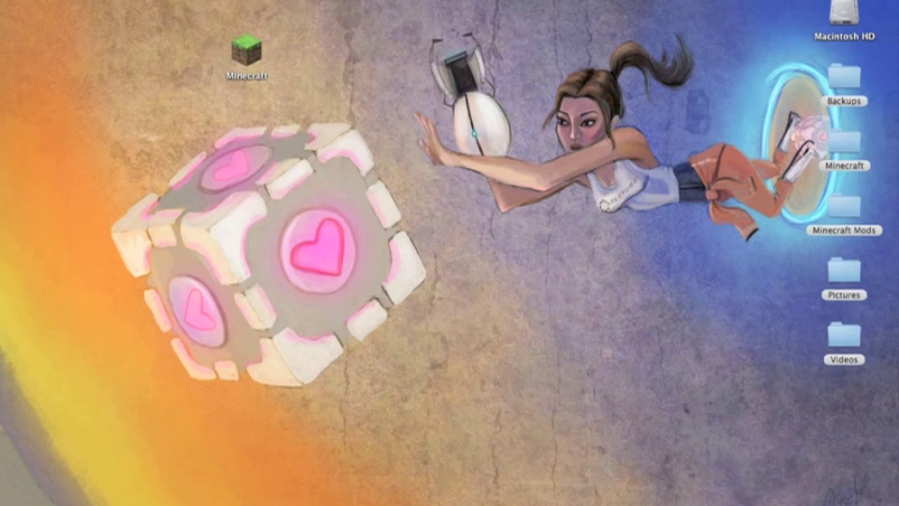